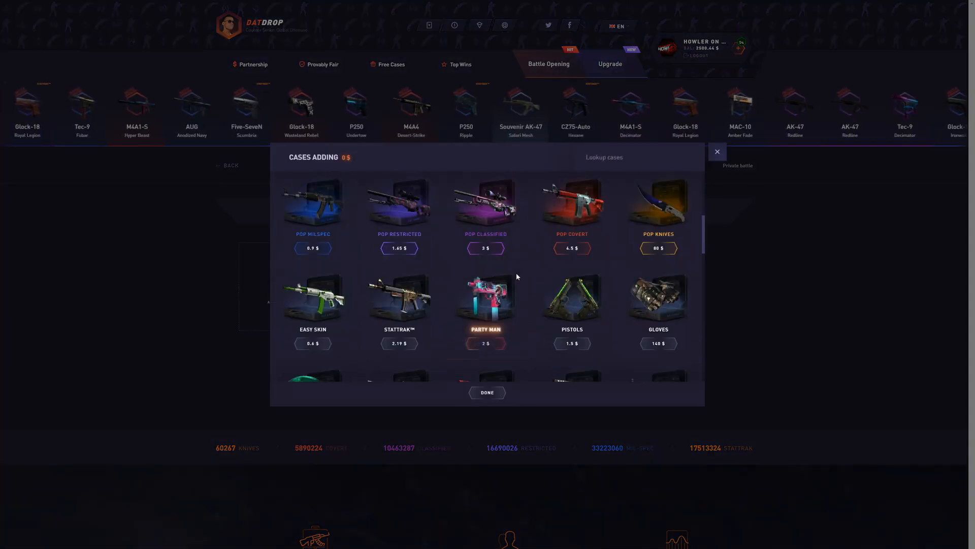
{"action": "scroll", "coordinate": [518, 271], "scroll_direction": "down", "scroll_amount": 3}
{"action": "scroll", "coordinate": [574, 276], "scroll_direction": "up", "scroll_amount": 3}
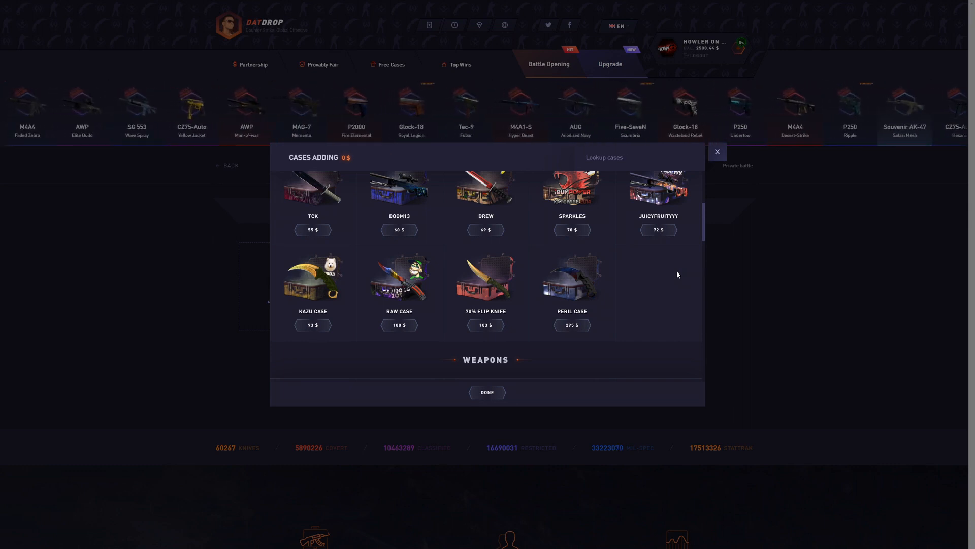
Step: Finish choosing the Peril Case for the new battle
{"action": "left_click", "coordinate": [754, 264]}
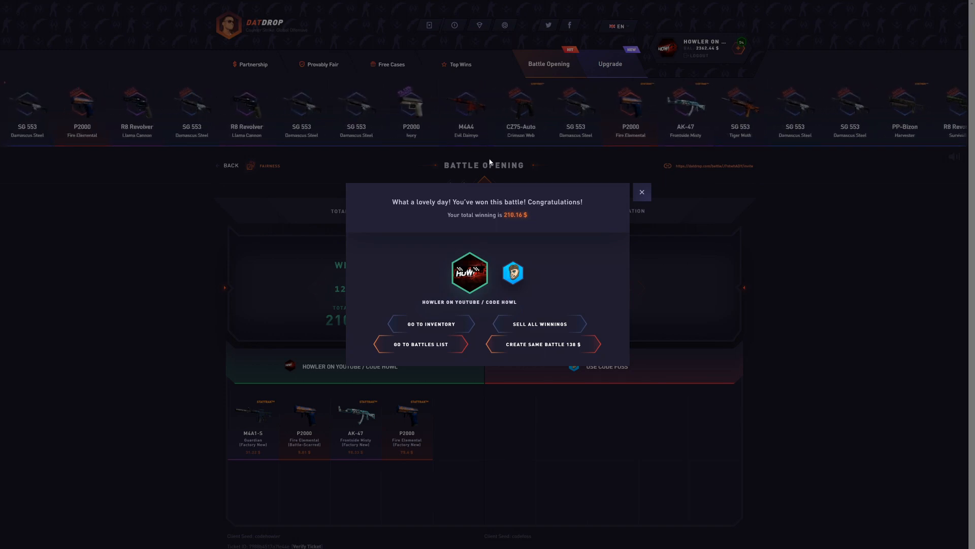
Step: Dismiss the victory message and launch the one-round Peril Case battle for 2 players
{"action": "left_click", "coordinate": [490, 162]}
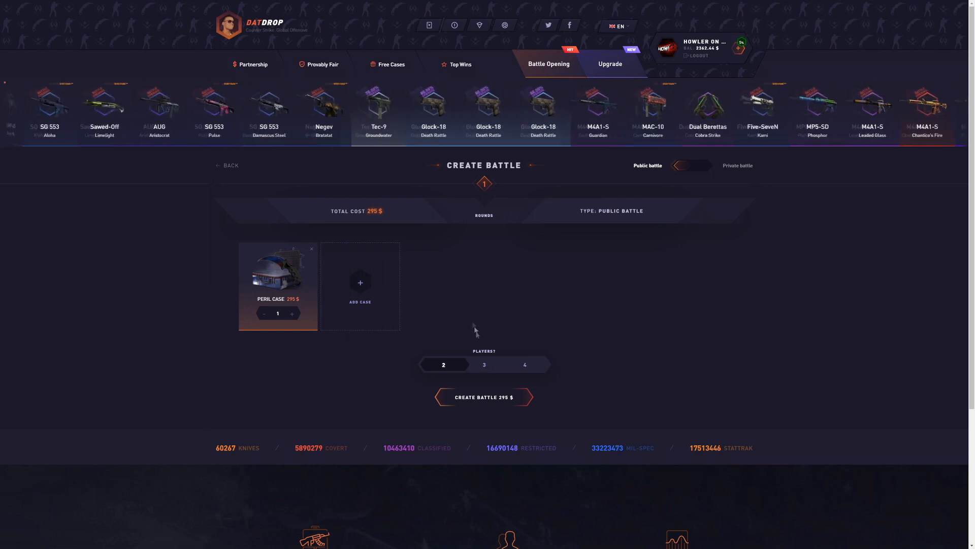
{"action": "left_click", "coordinate": [484, 402]}
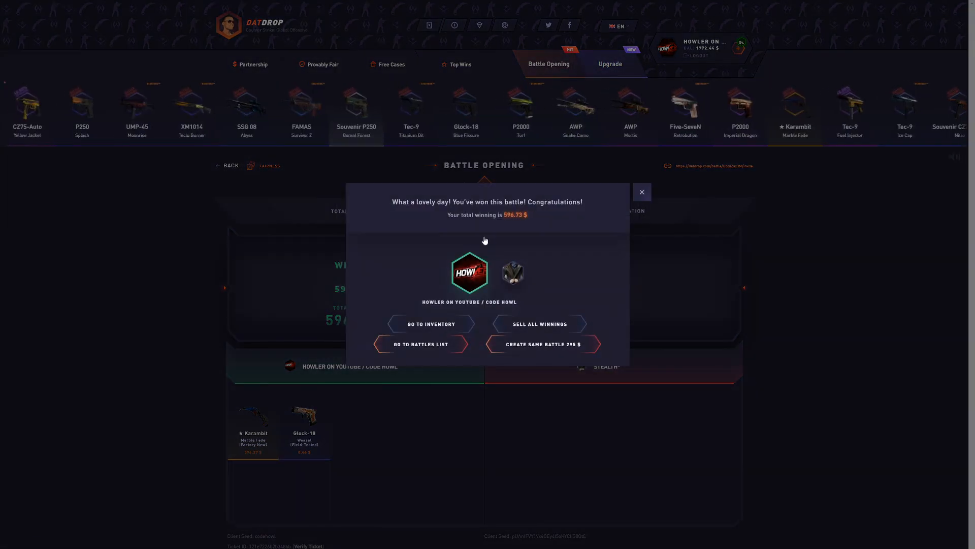
Step: Replay the same Peril Case battle and dismiss the lost-battle message
{"action": "left_click", "coordinate": [543, 344]}
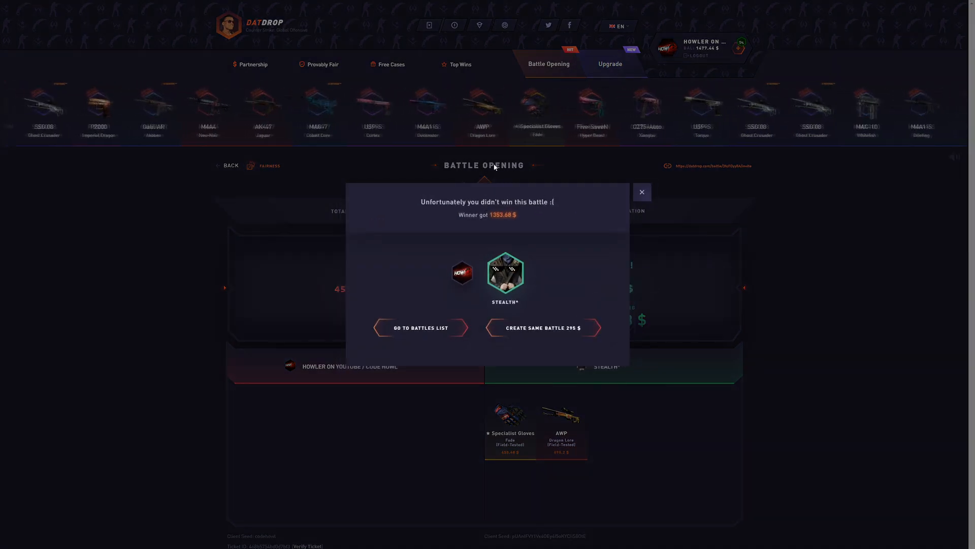
{"action": "left_click", "coordinate": [642, 191]}
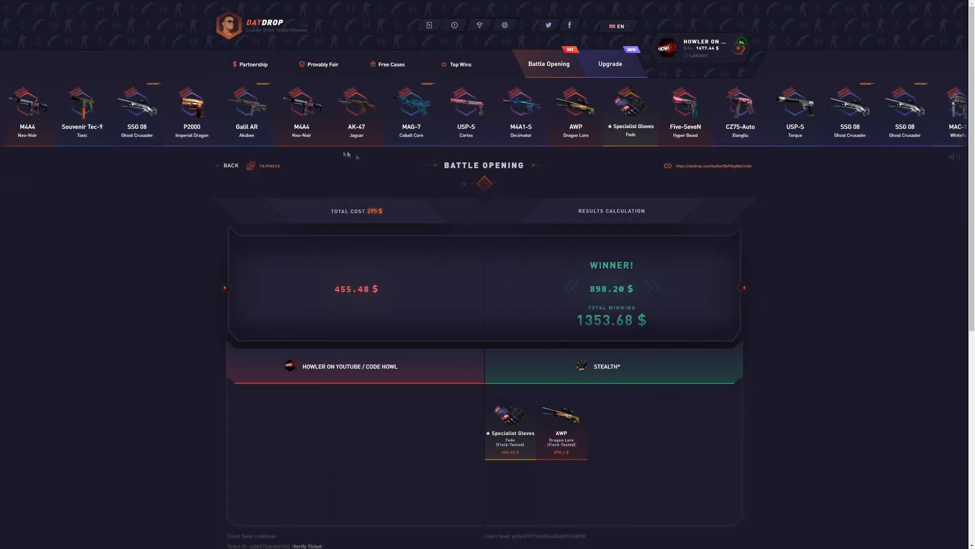
Step: Check the fairness details of the lost Peril Case battle
{"action": "left_click", "coordinate": [266, 165]}
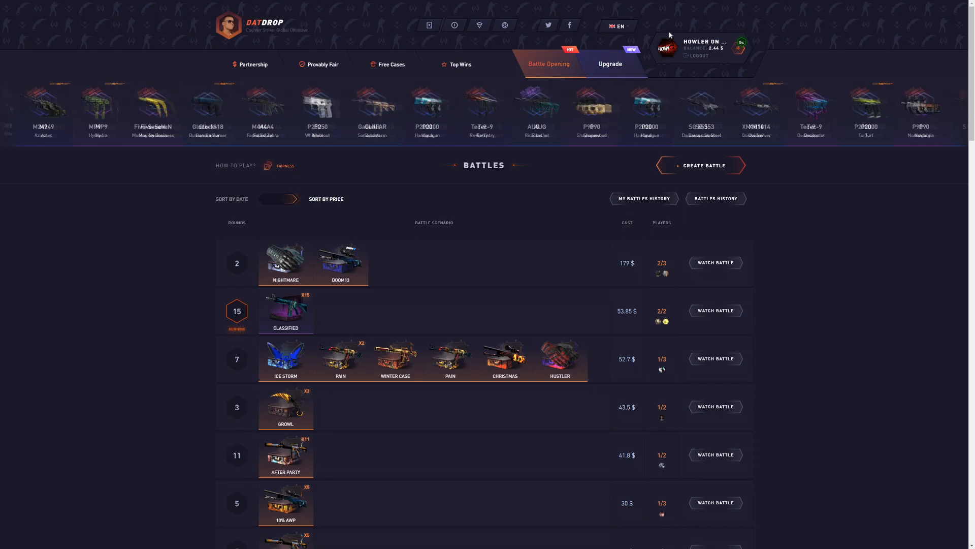
Step: Cash out all 12 won skins (1898.74 $) to the saved Bittrex Ethereum address
{"action": "left_click", "coordinate": [548, 140]}
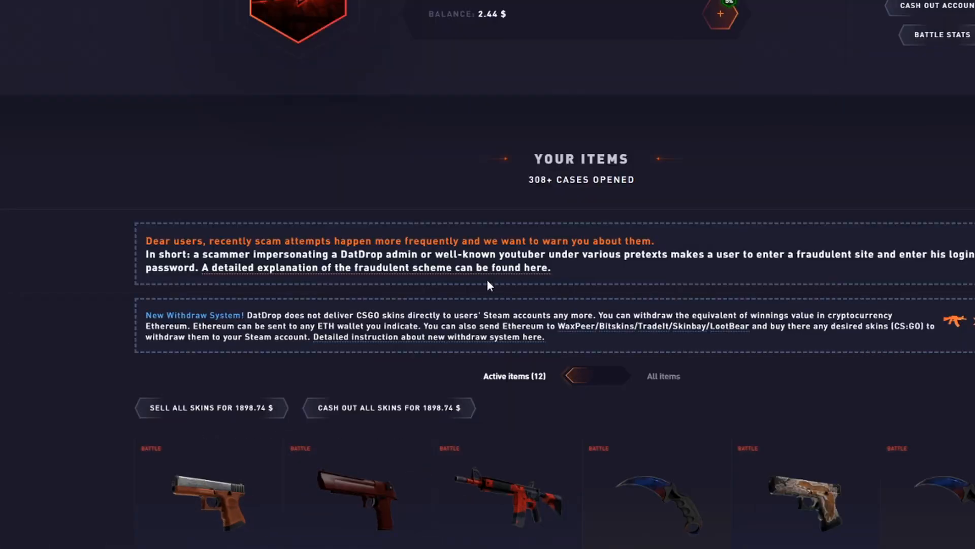
{"action": "scroll", "coordinate": [487, 280], "scroll_direction": "down", "scroll_amount": 3}
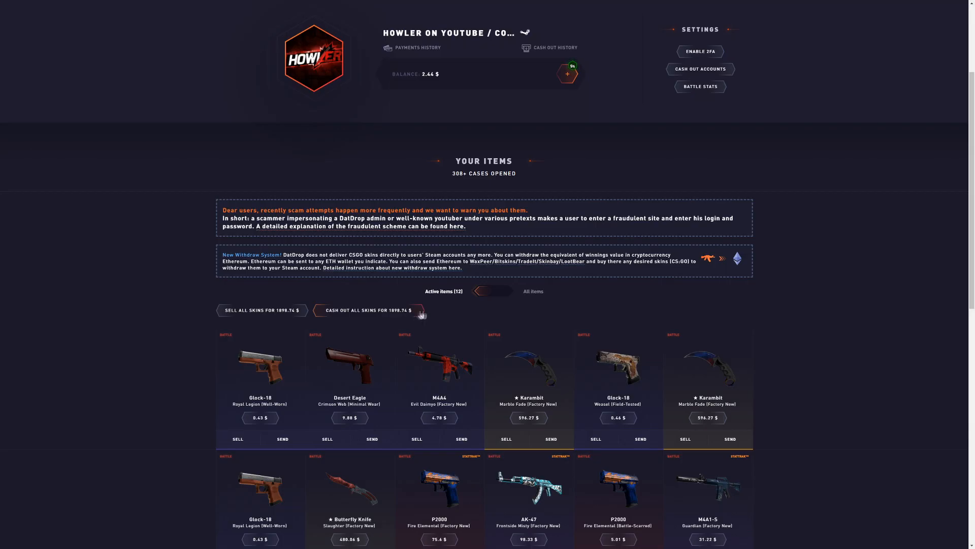
{"action": "scroll", "coordinate": [470, 306], "scroll_direction": "down", "scroll_amount": 1}
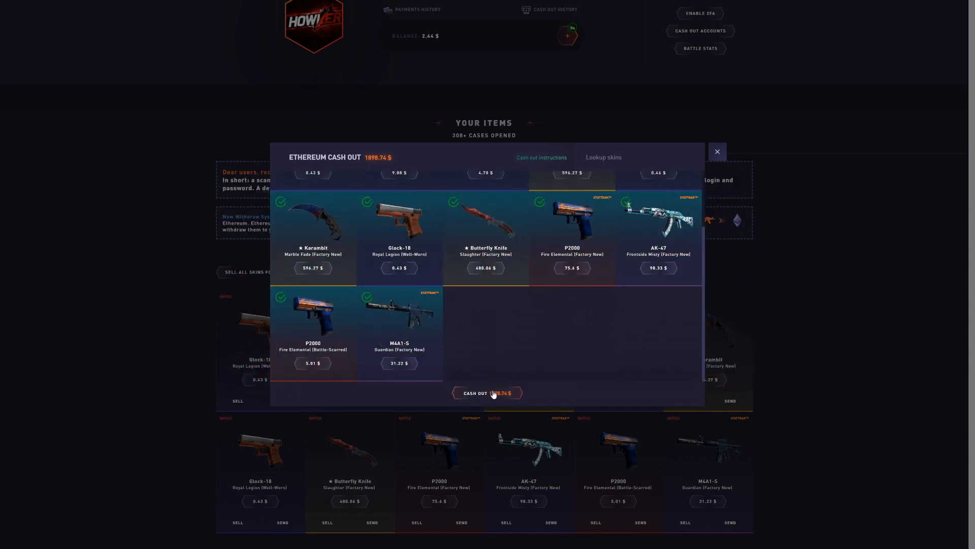
{"action": "left_click", "coordinate": [493, 394]}
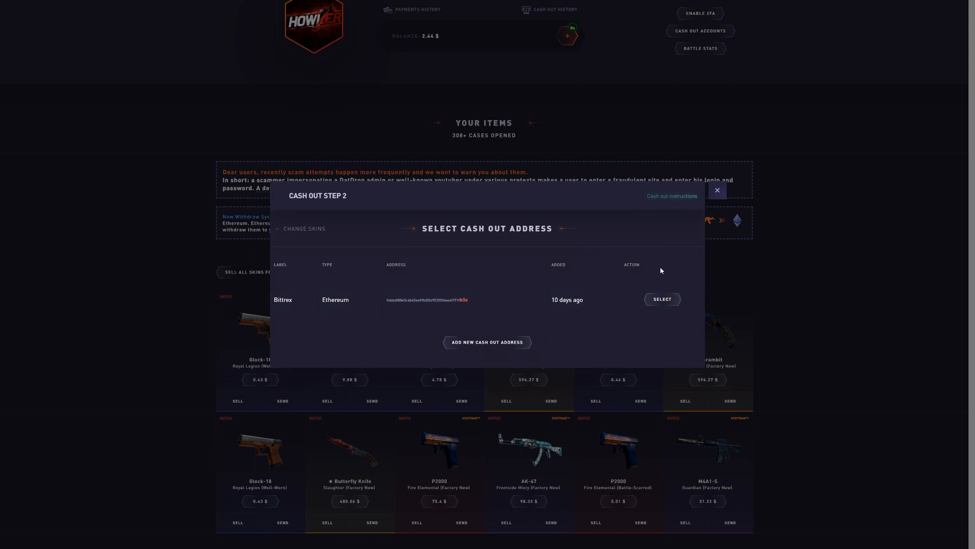
{"action": "left_click", "coordinate": [660, 300]}
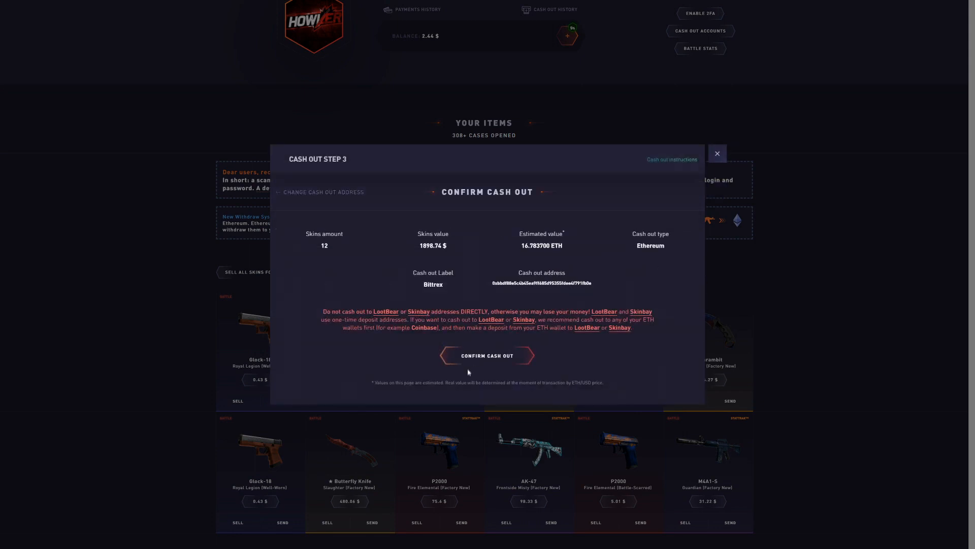